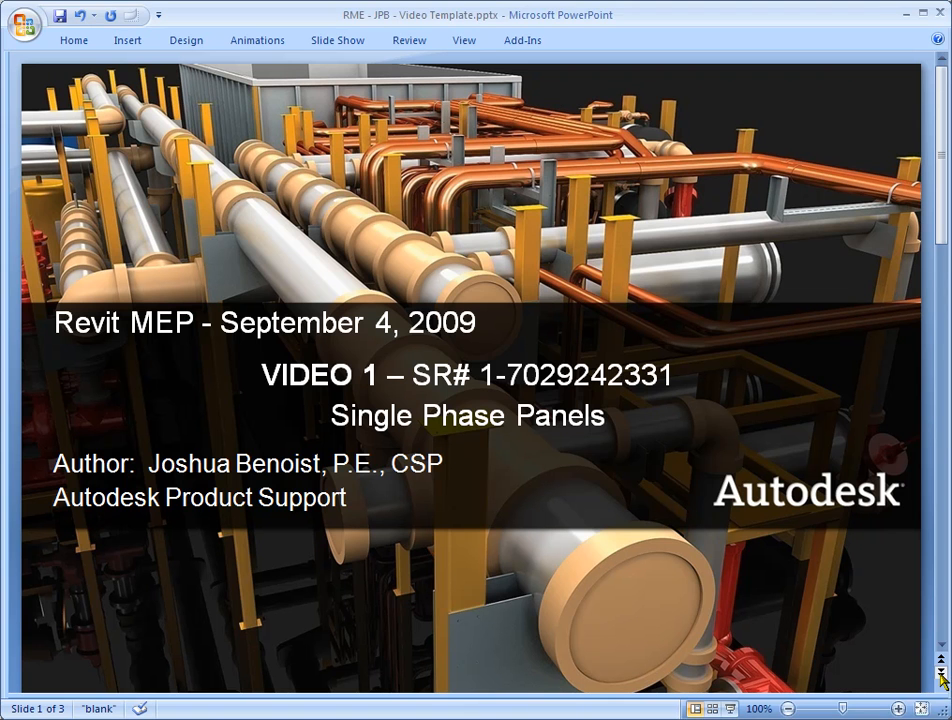
Advance the presentation to the single phase panel question and switch to the electrical floor plan in Revit MEP
click(941, 675)
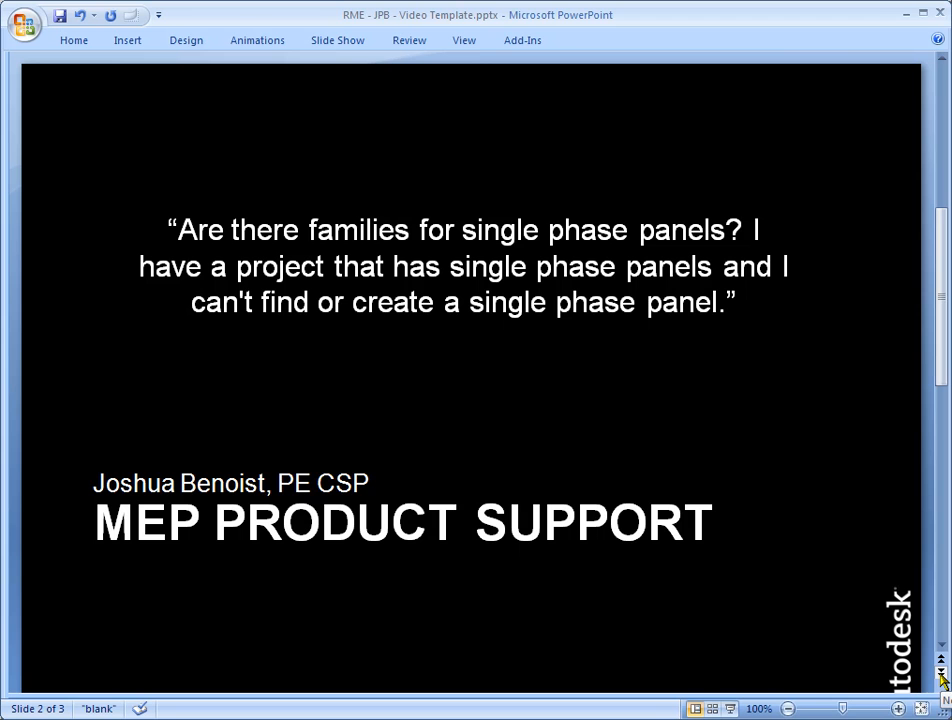
click(907, 13)
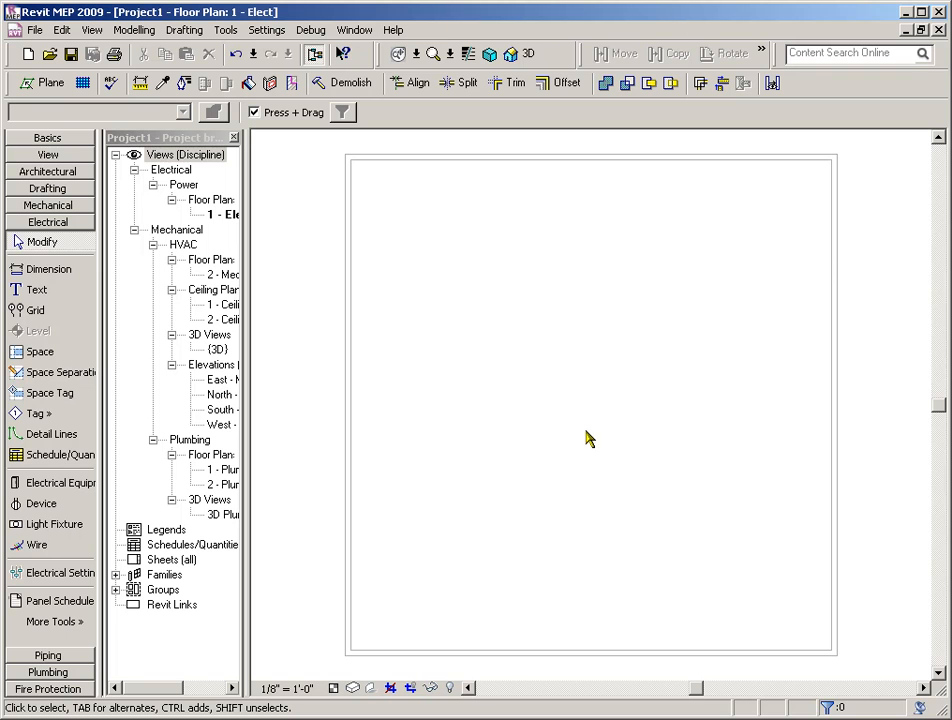
scroll(580, 434, down, 1)
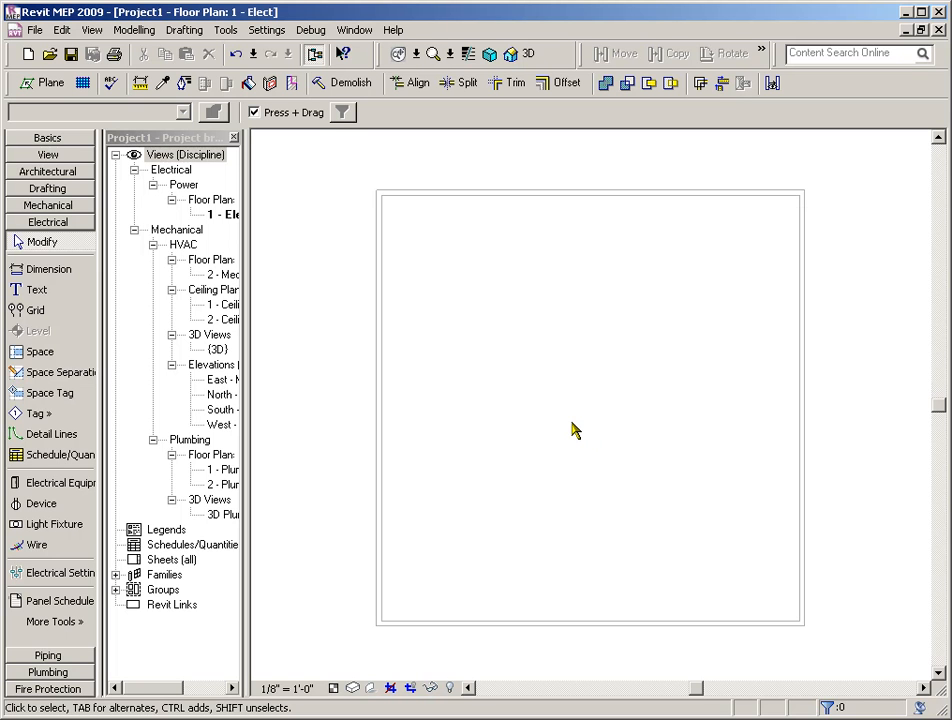
scroll(572, 430, down, 1)
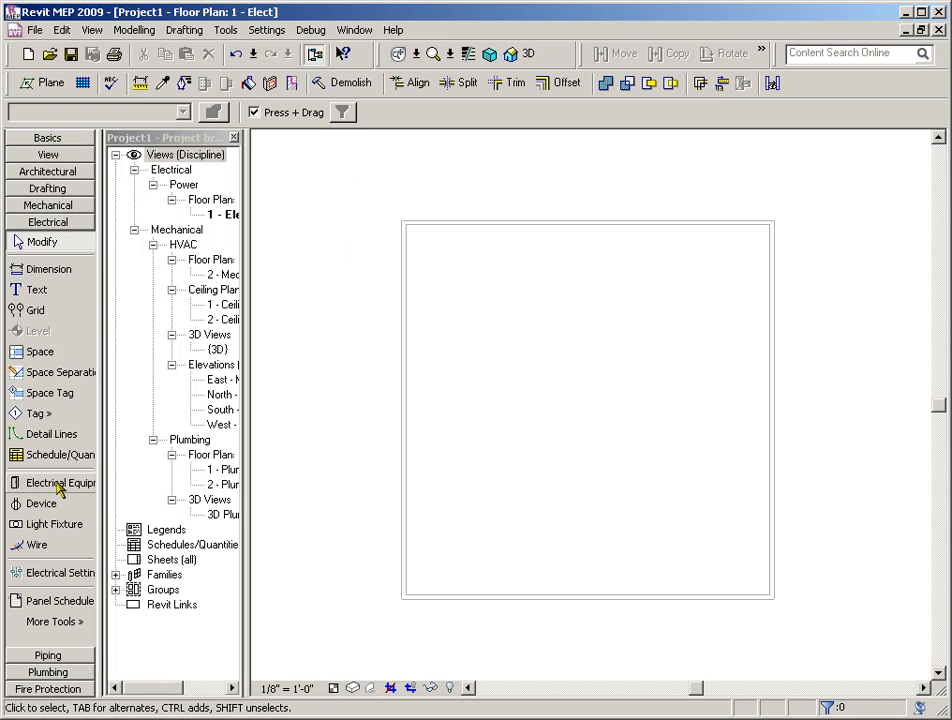
Start loading a family and browse the Imperial Library to Electrical Components, Electrical Equipment, Panelboard
click(35, 31)
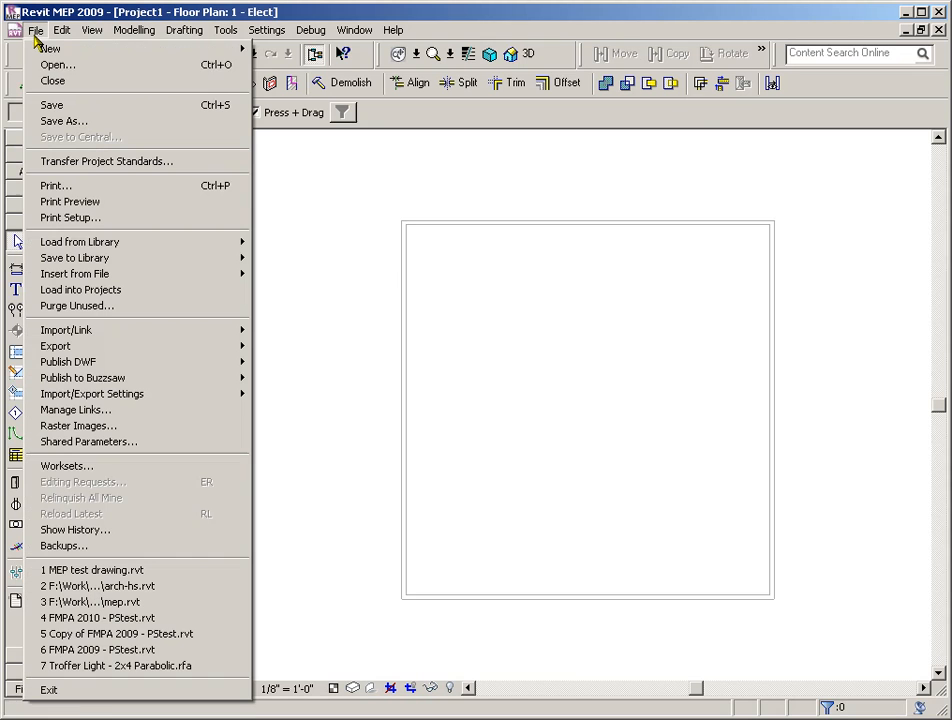
mouse_move(165, 245)
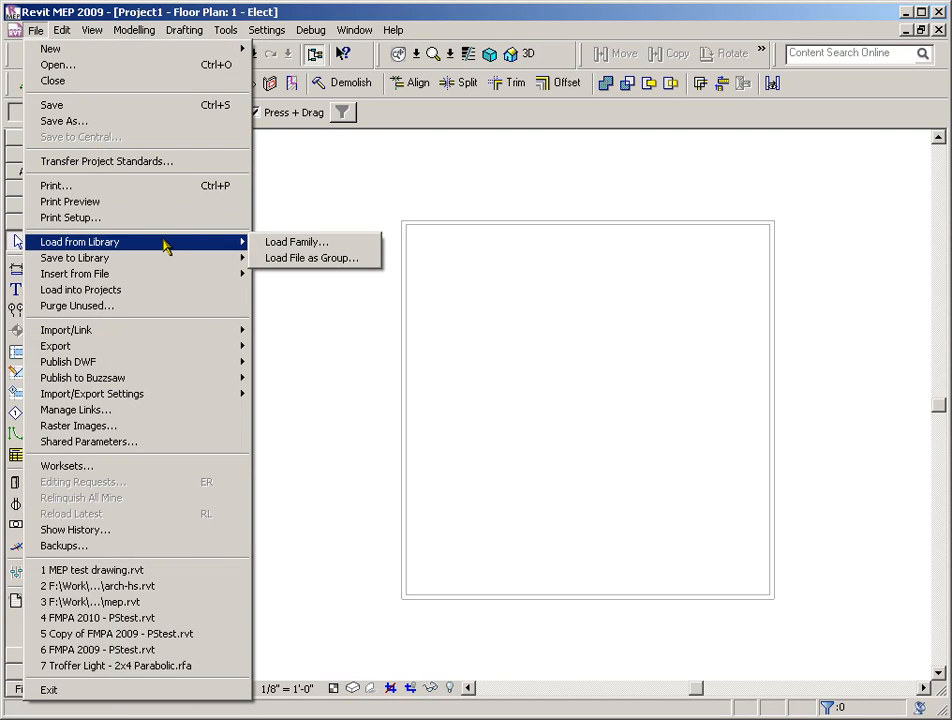
click(285, 243)
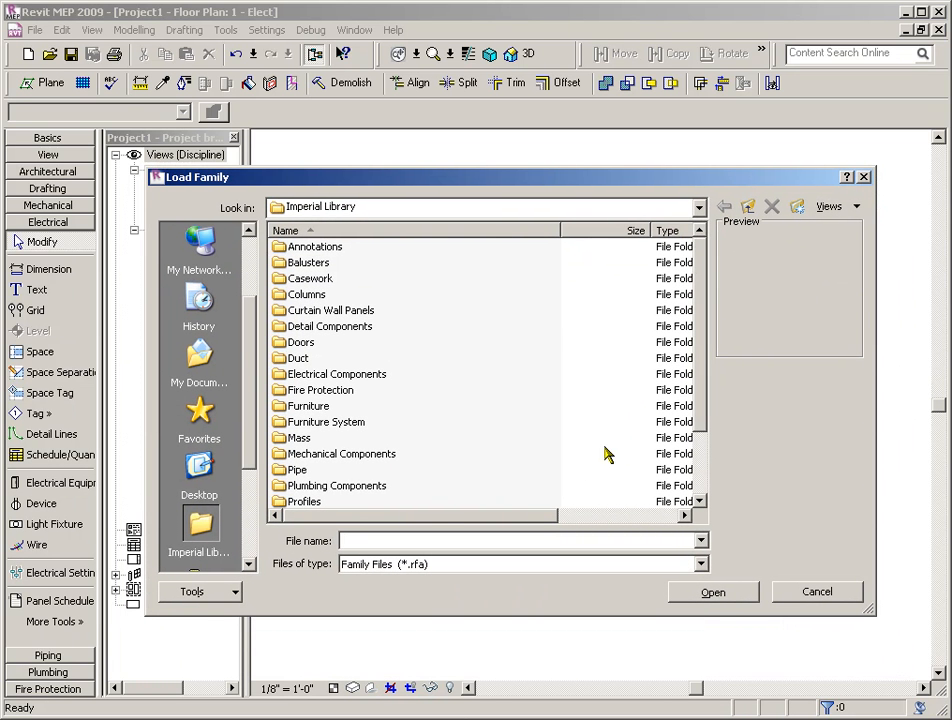
double_click(337, 375)
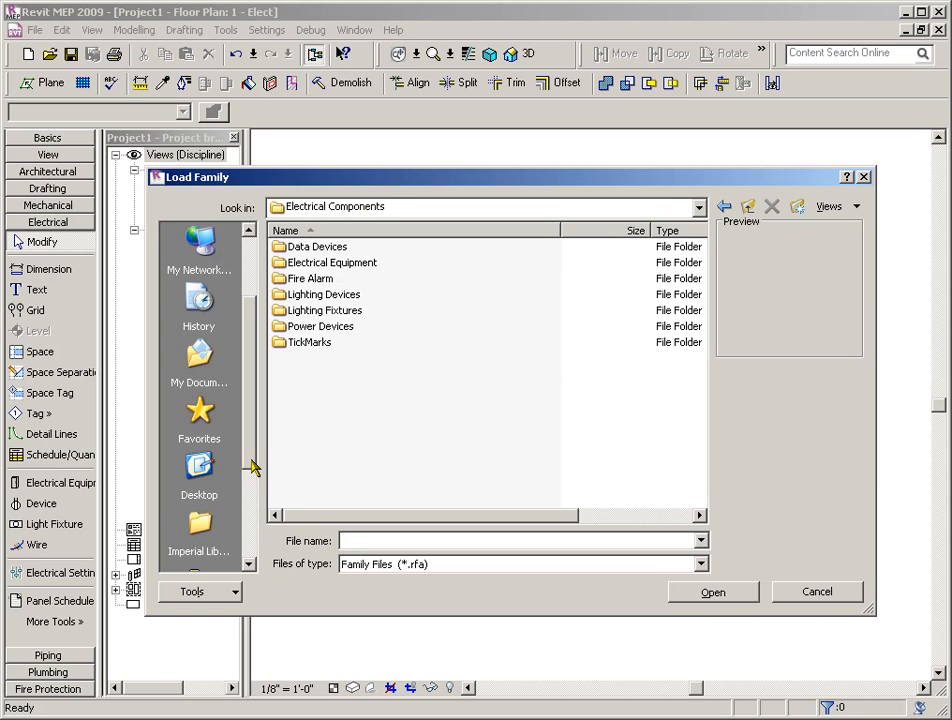
drag(252, 466, 251, 501)
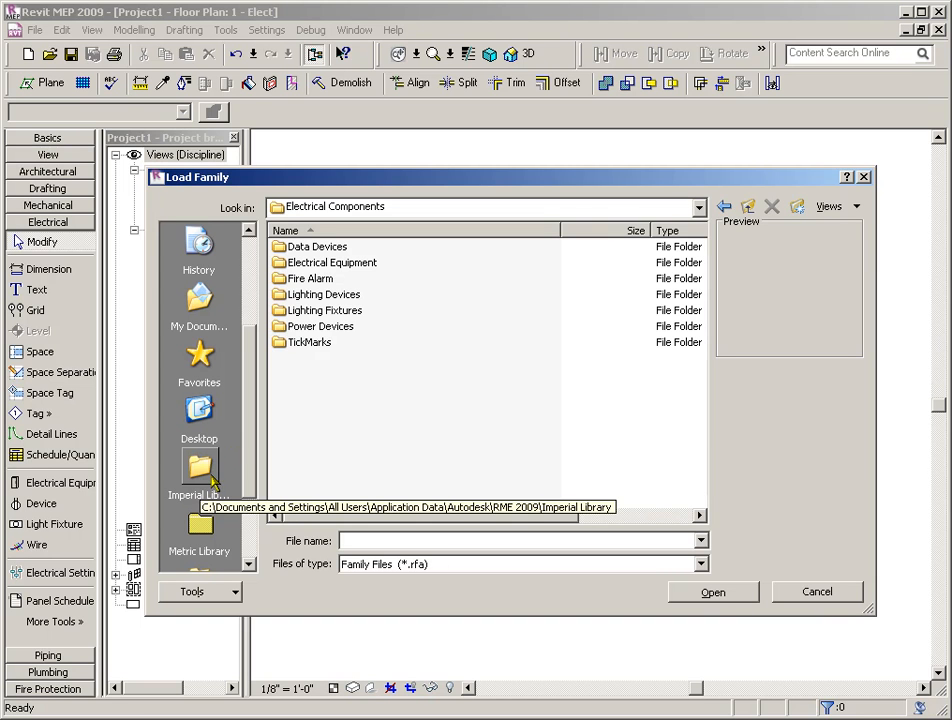
click(212, 481)
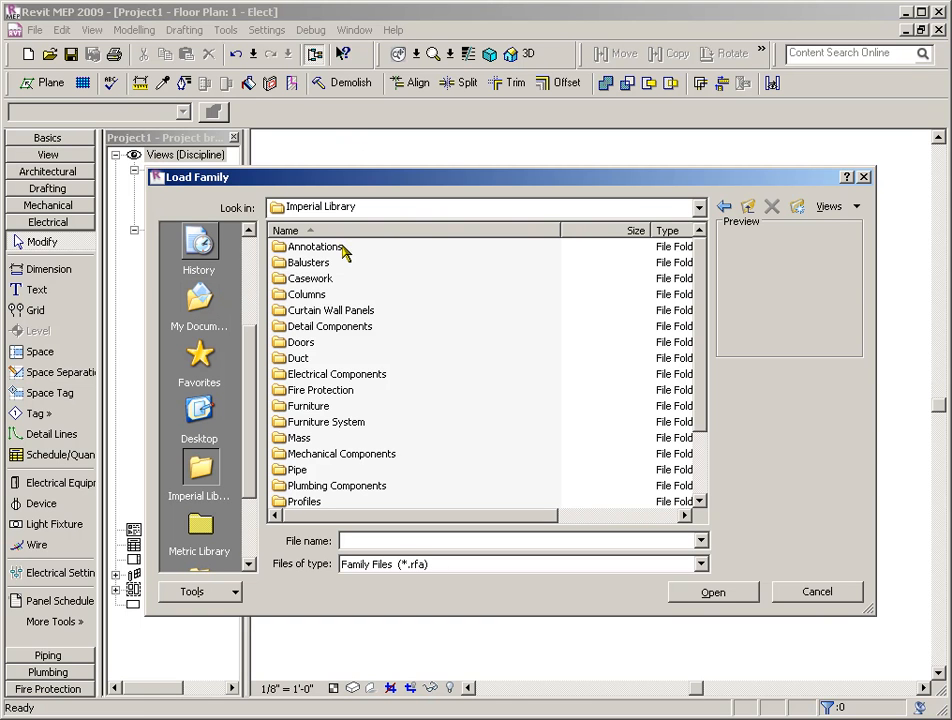
double_click(350, 379)
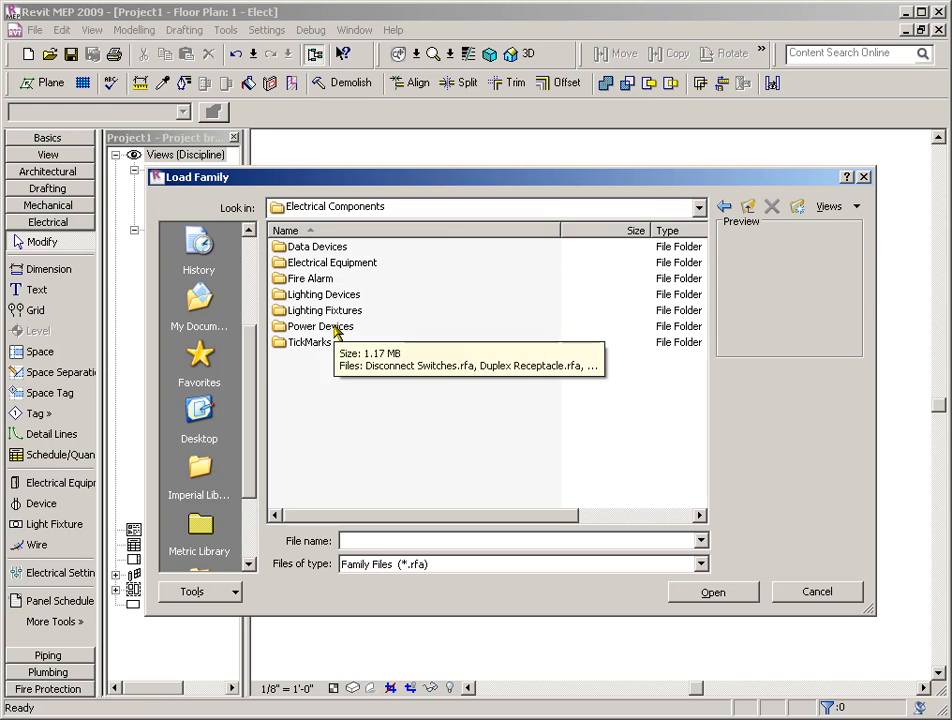
double_click(319, 264)
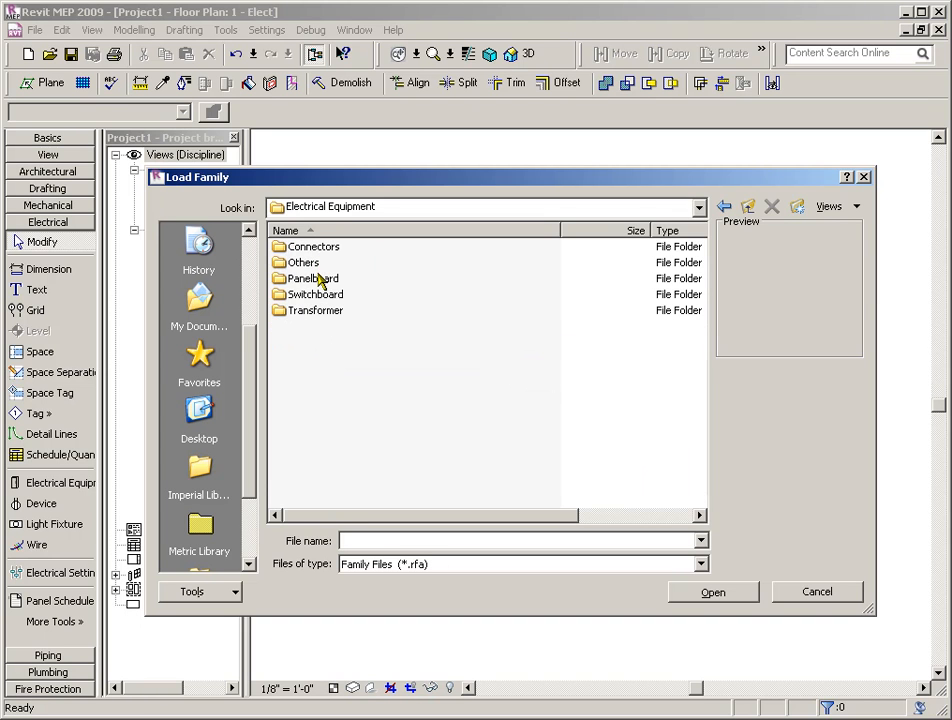
double_click(319, 280)
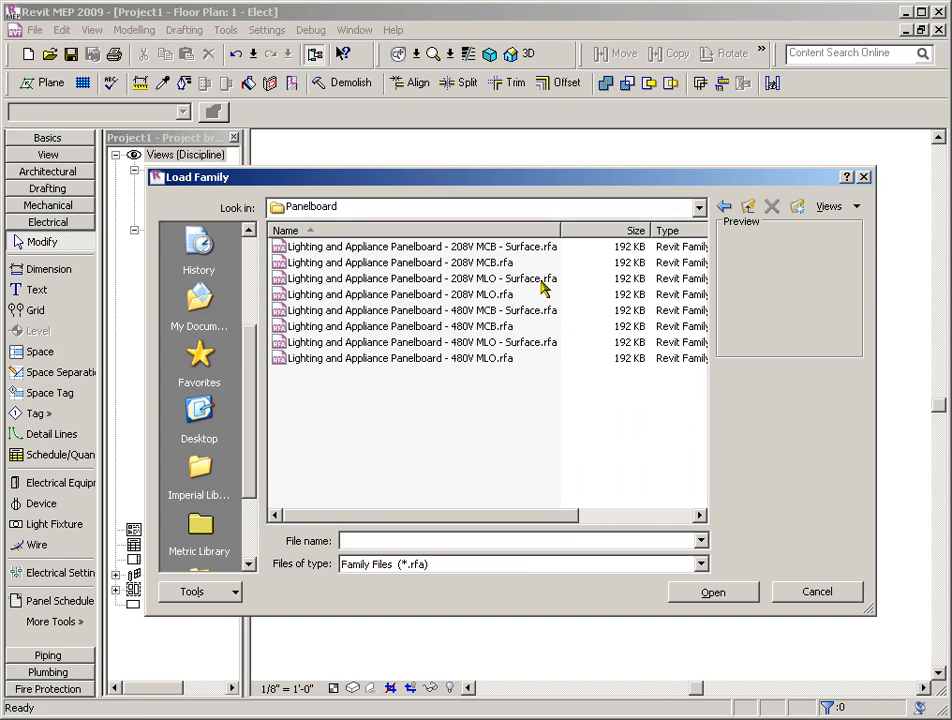
Load Lighting and Appliance Panelboard - 208V MCB.rfa, overwriting the existing version and its parameter values
drag(561, 226, 586, 226)
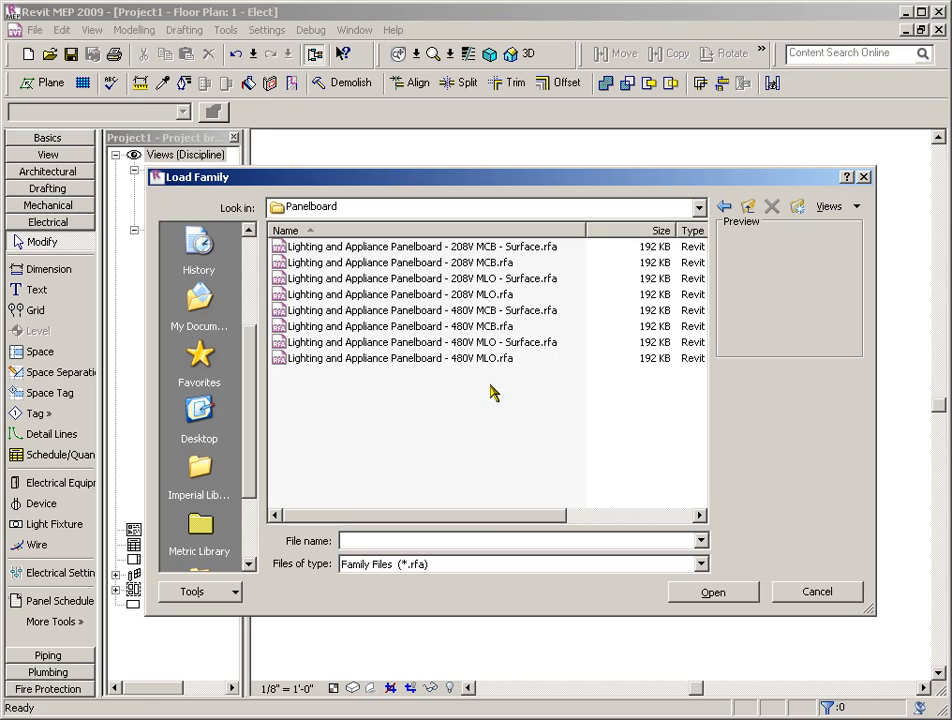
click(453, 264)
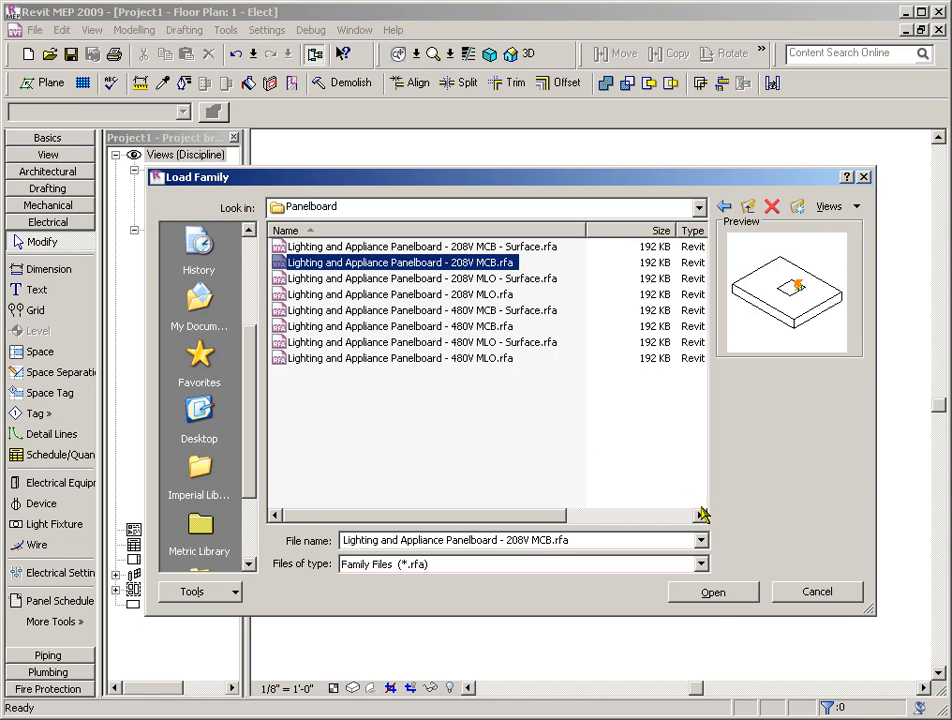
click(714, 593)
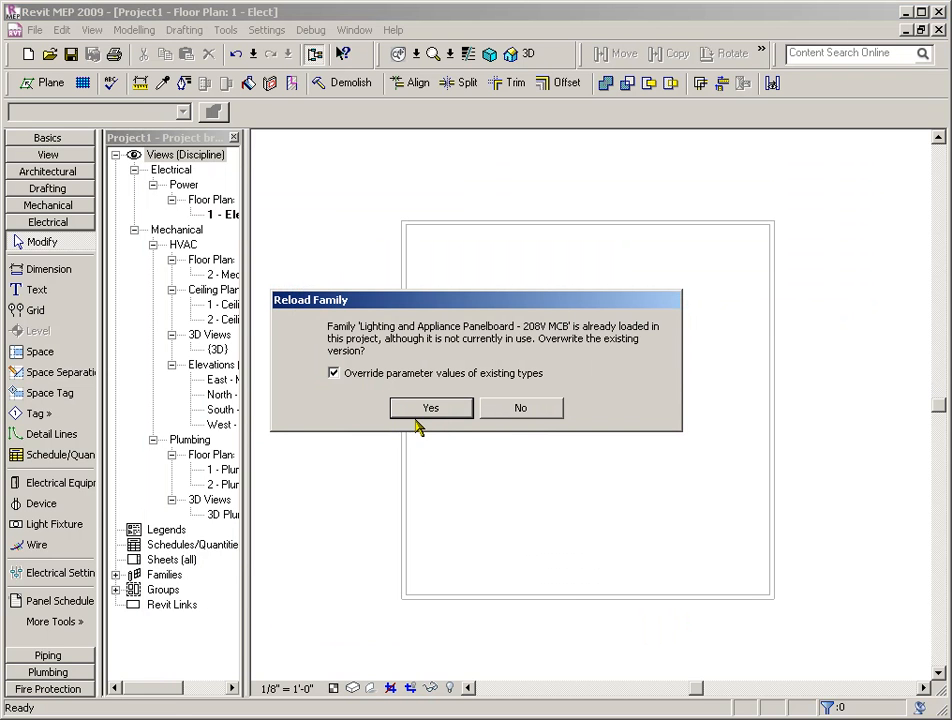
click(425, 407)
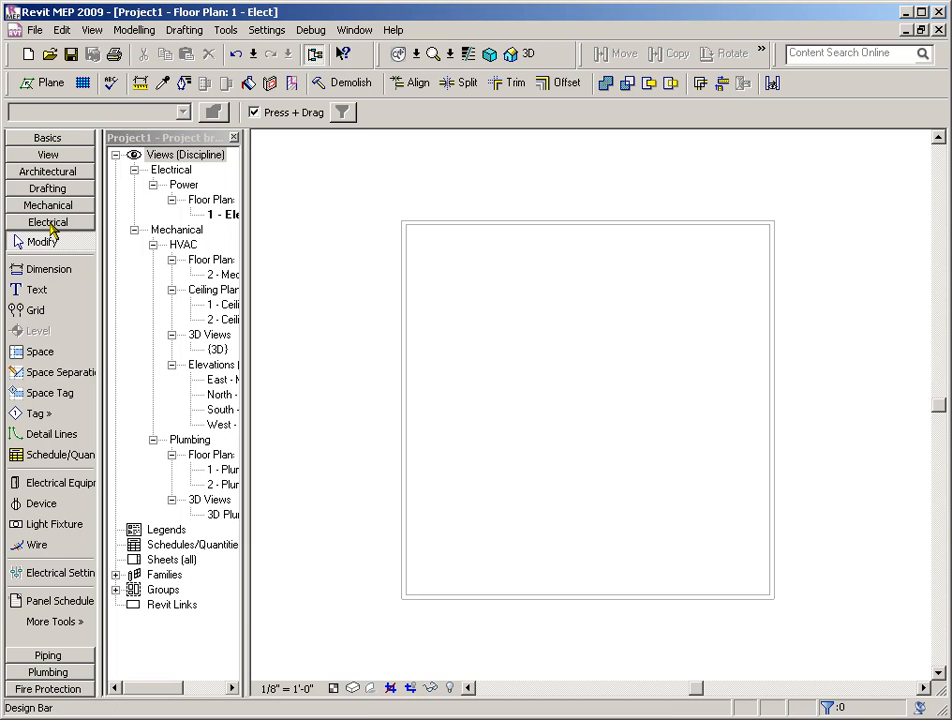
Place a 100 A 208V MCB lighting and appliance panelboard on the plan's upper wall, about 15'-0" from its left end
click(74, 484)
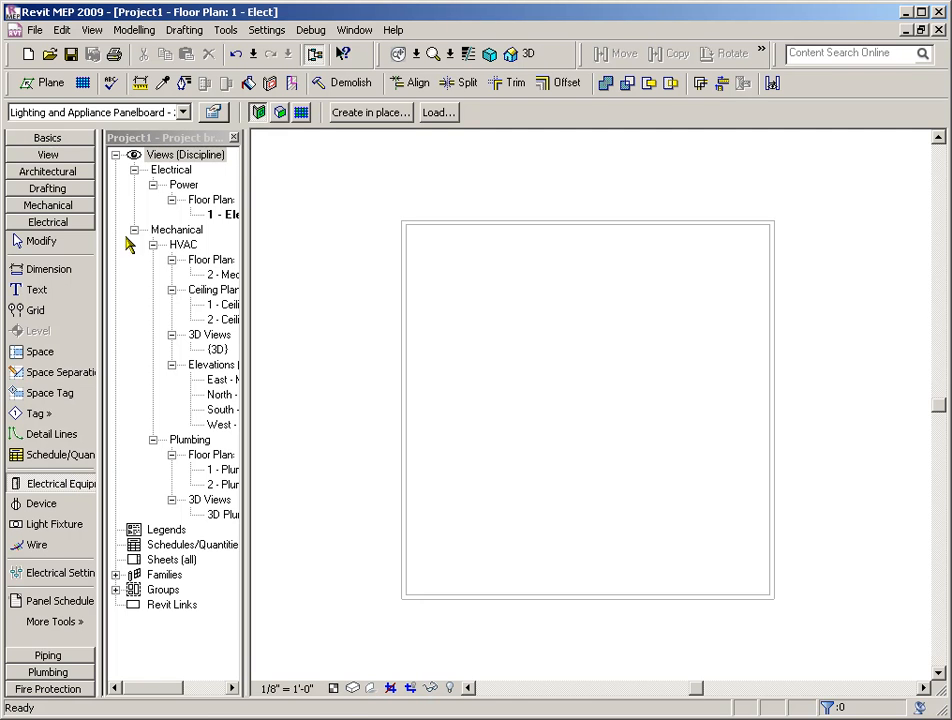
click(504, 234)
scroll(493, 188, up, 2)
scroll(493, 188, up, 2)
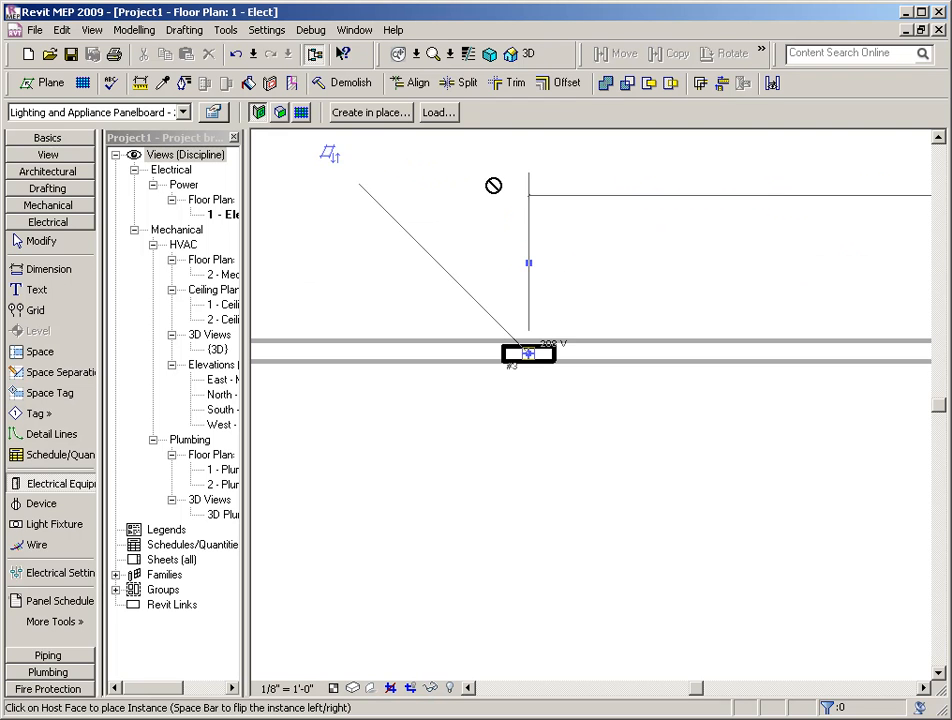
right_click(550, 278)
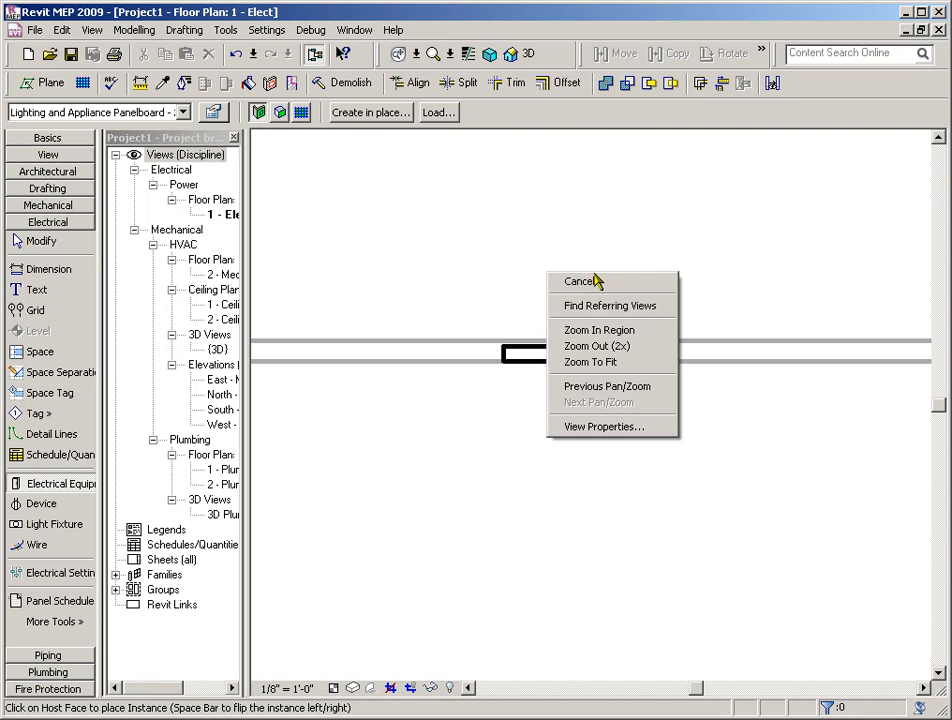
click(592, 280)
Open the family of the placed 208V MCB panelboard for editing
click(546, 354)
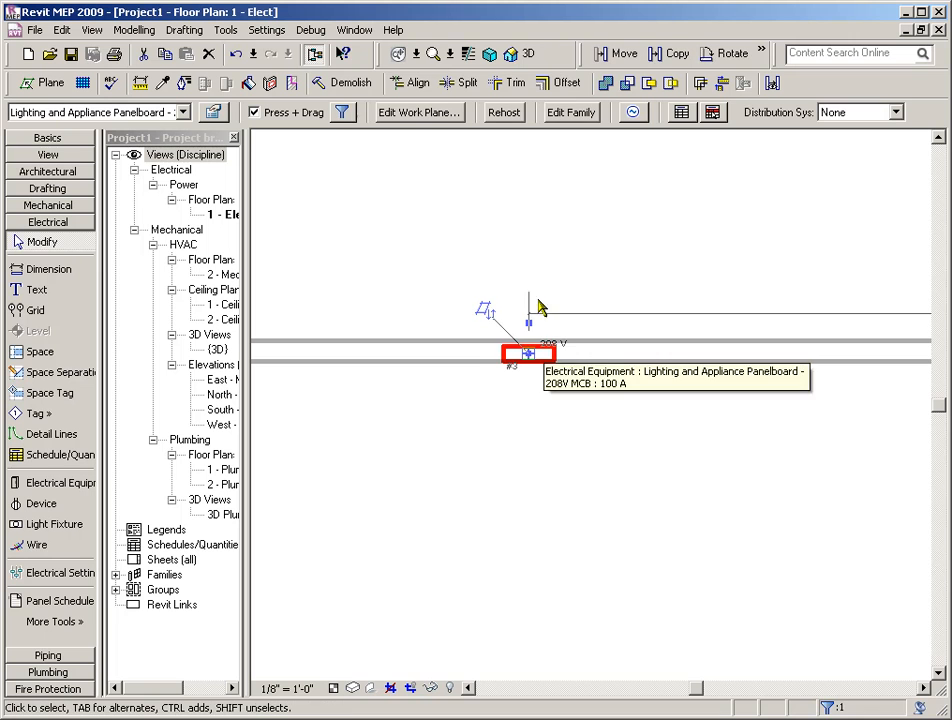
click(565, 114)
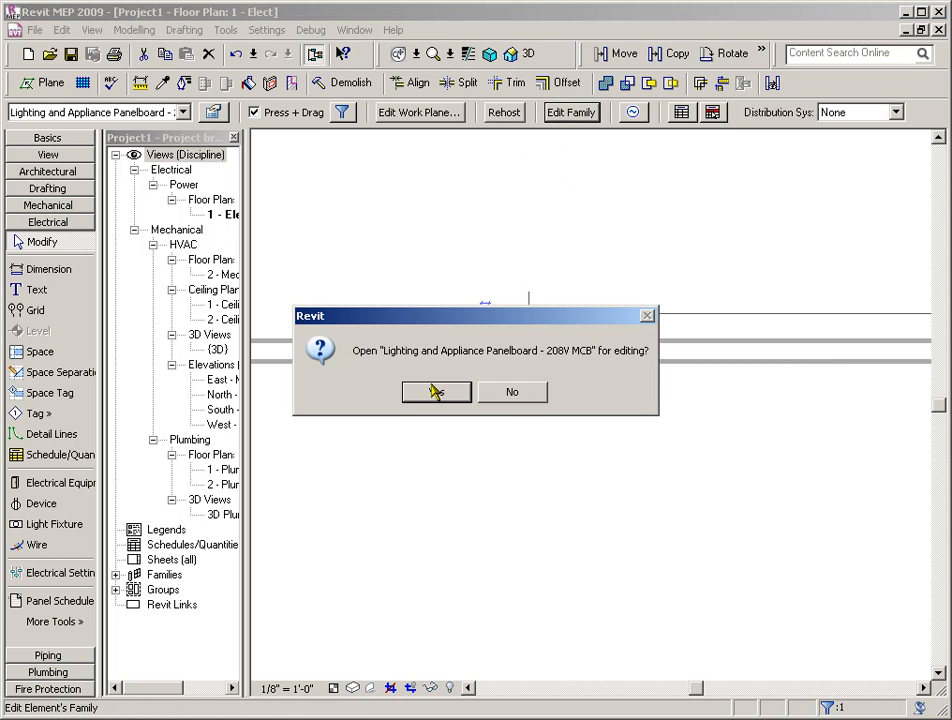
click(435, 392)
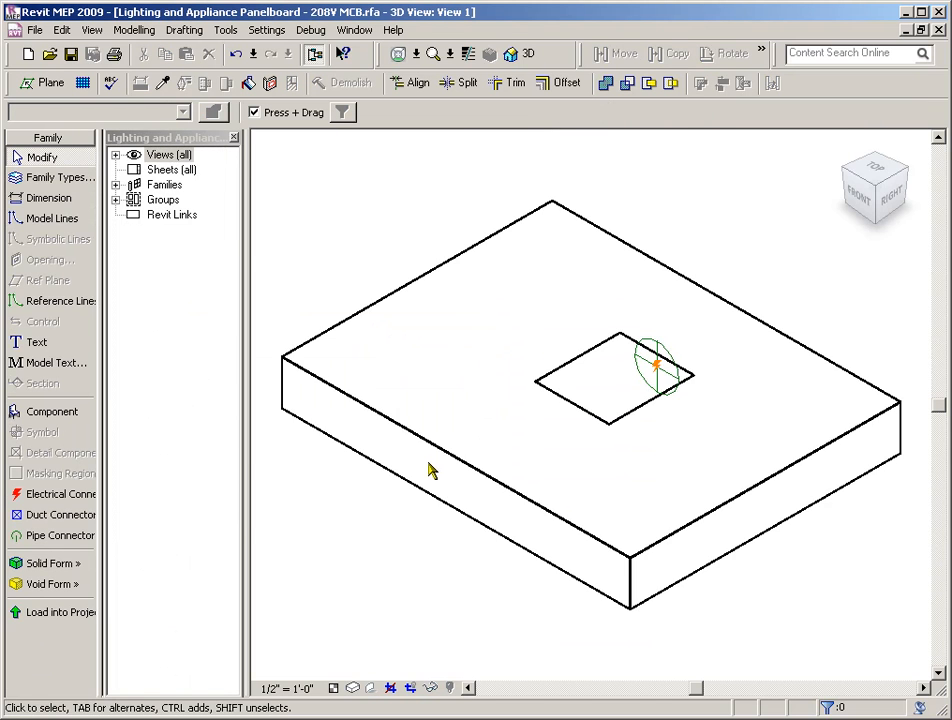
Set the panelboard's electrical connector to a voltage of 120 V and 1 pole
scroll(765, 270, up, 2)
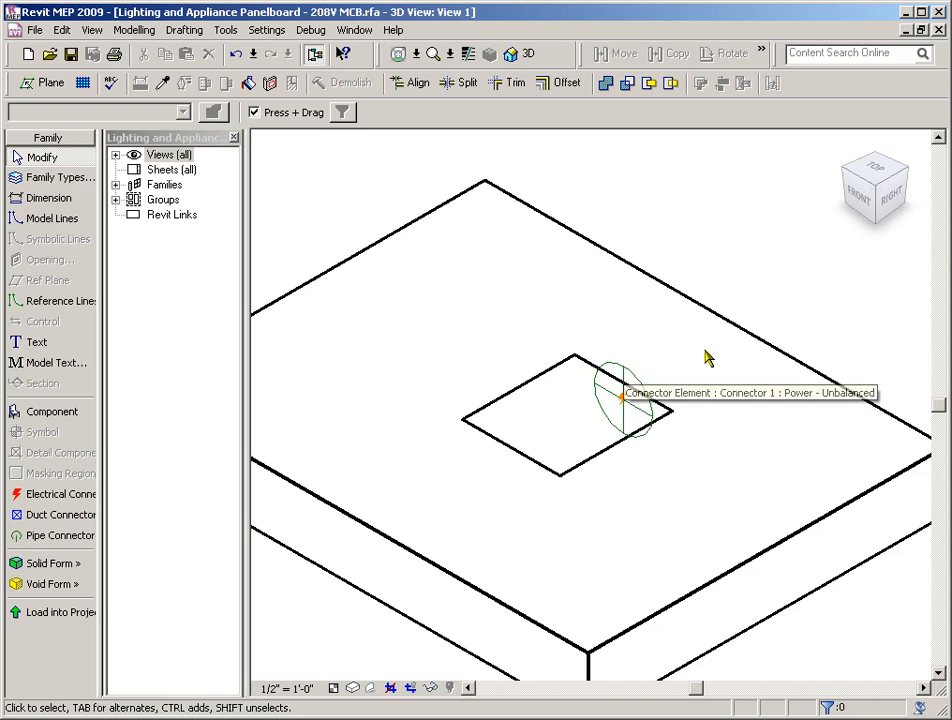
click(617, 360)
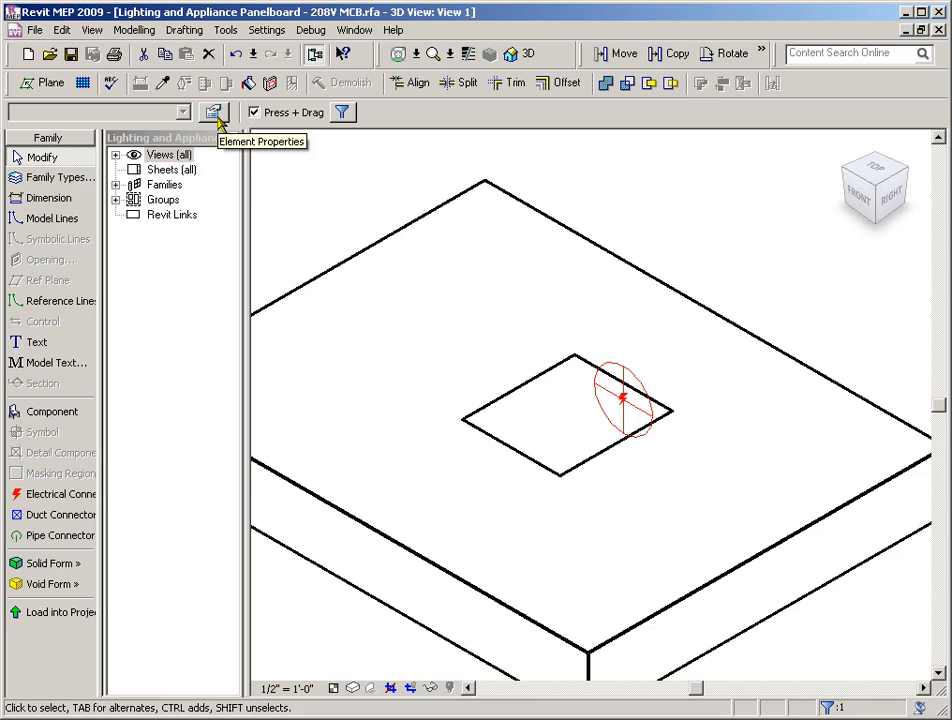
right_click(518, 307)
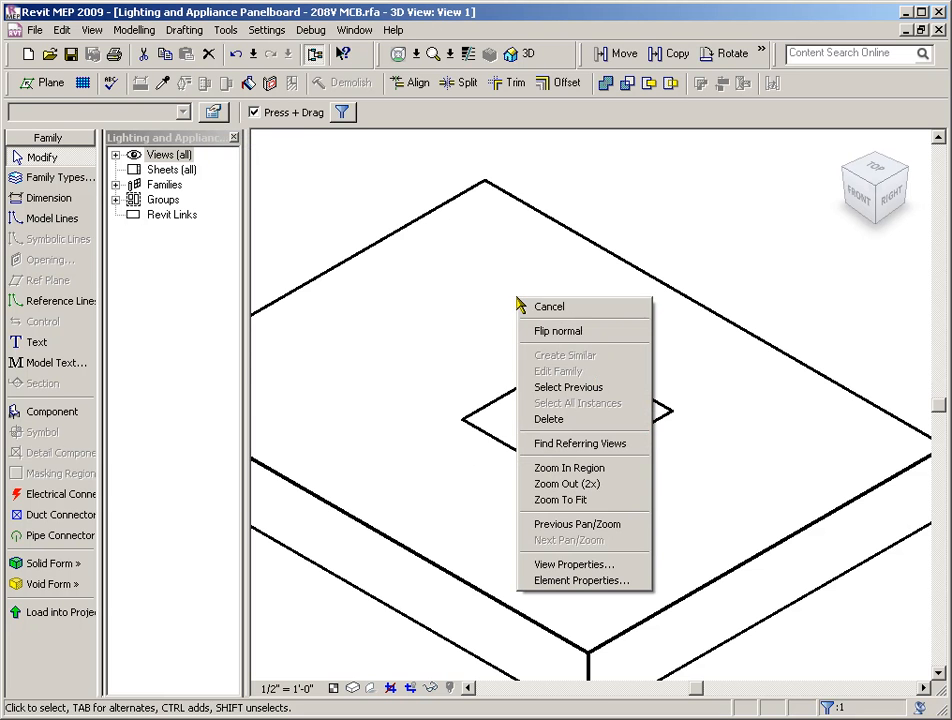
click(548, 581)
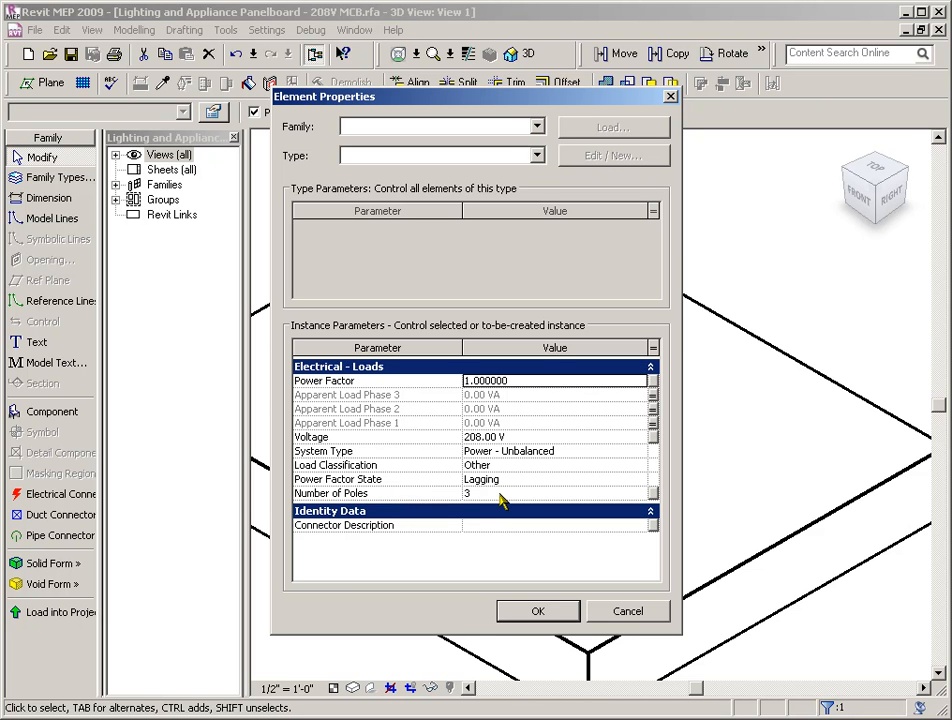
click(536, 437)
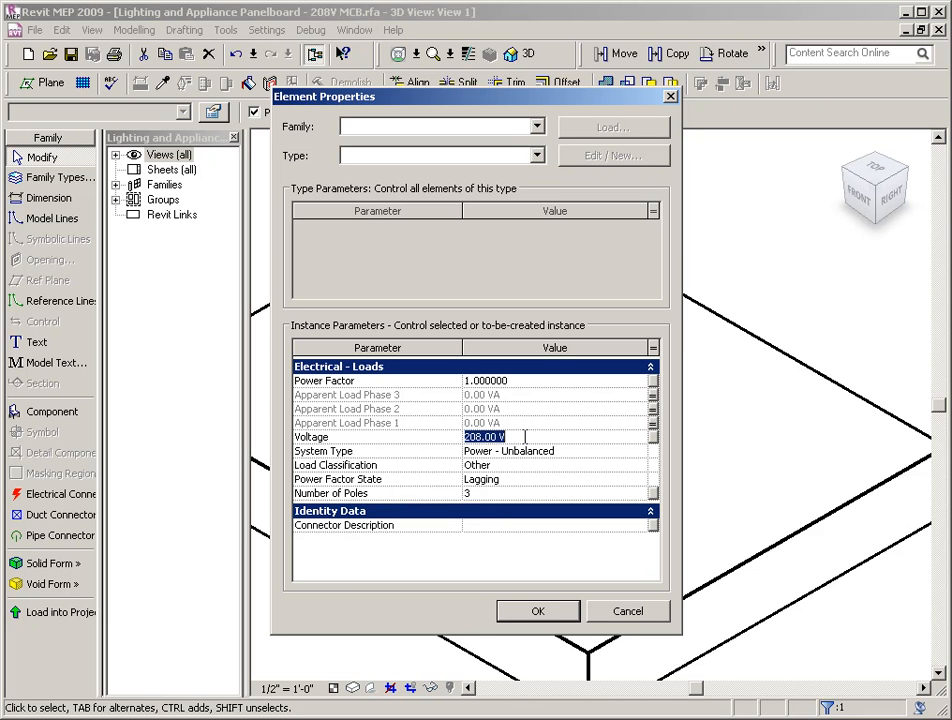
text(120)
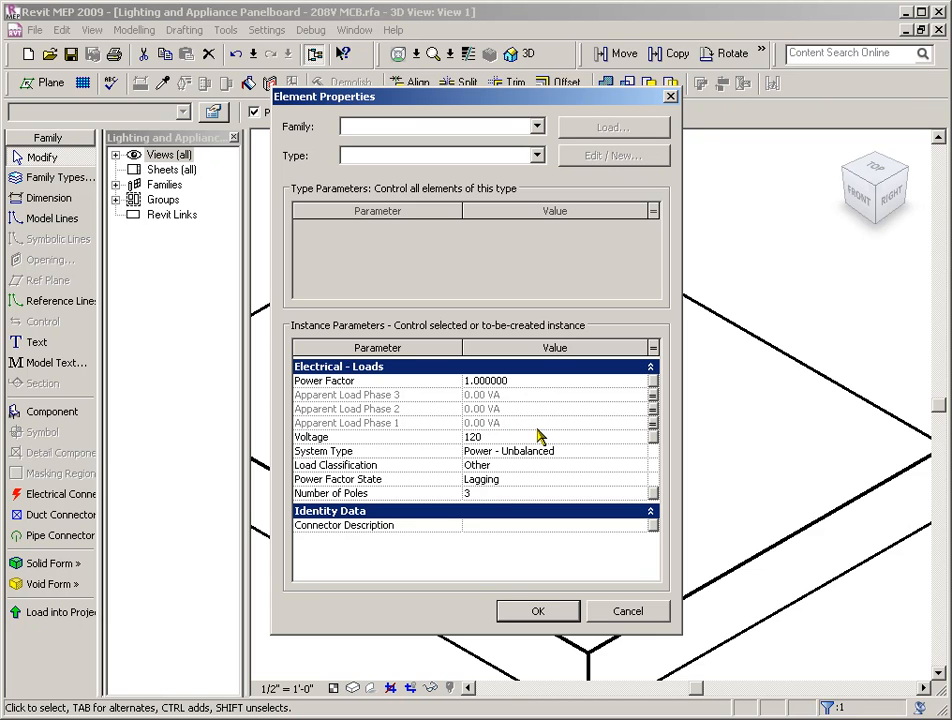
click(467, 566)
click(483, 494)
text(1)
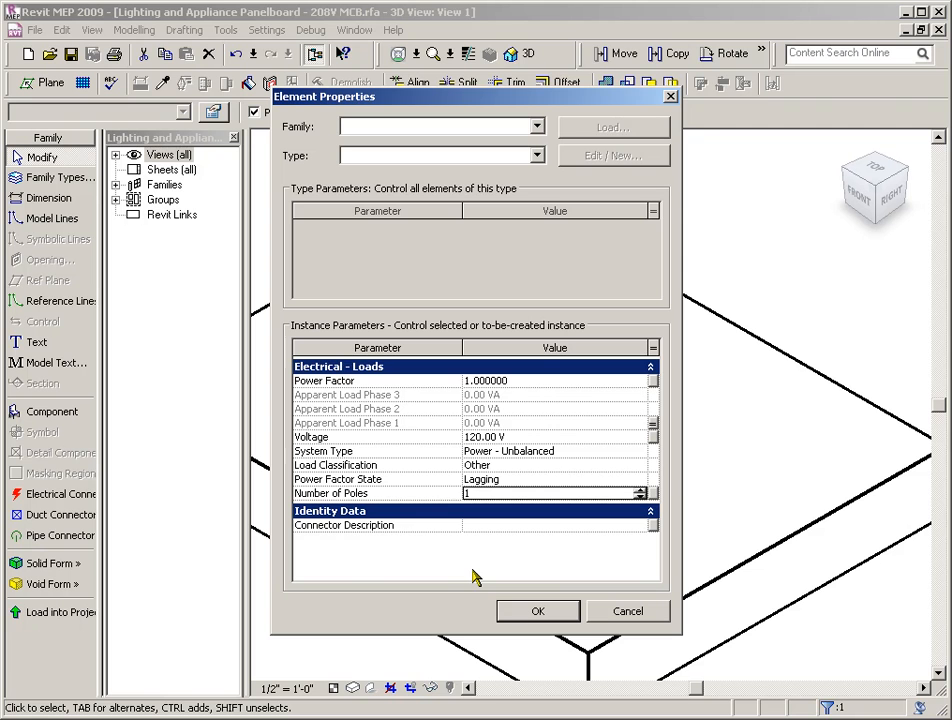
click(519, 612)
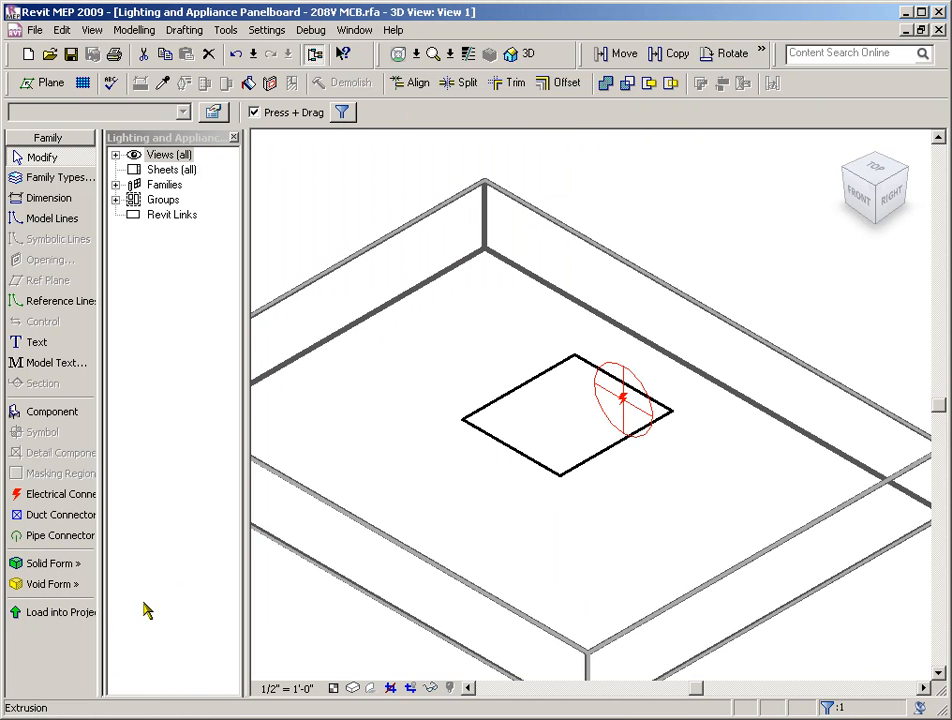
Review the available types and electrical load parameters of the 208V MCB panelboard family without changing them
click(638, 374)
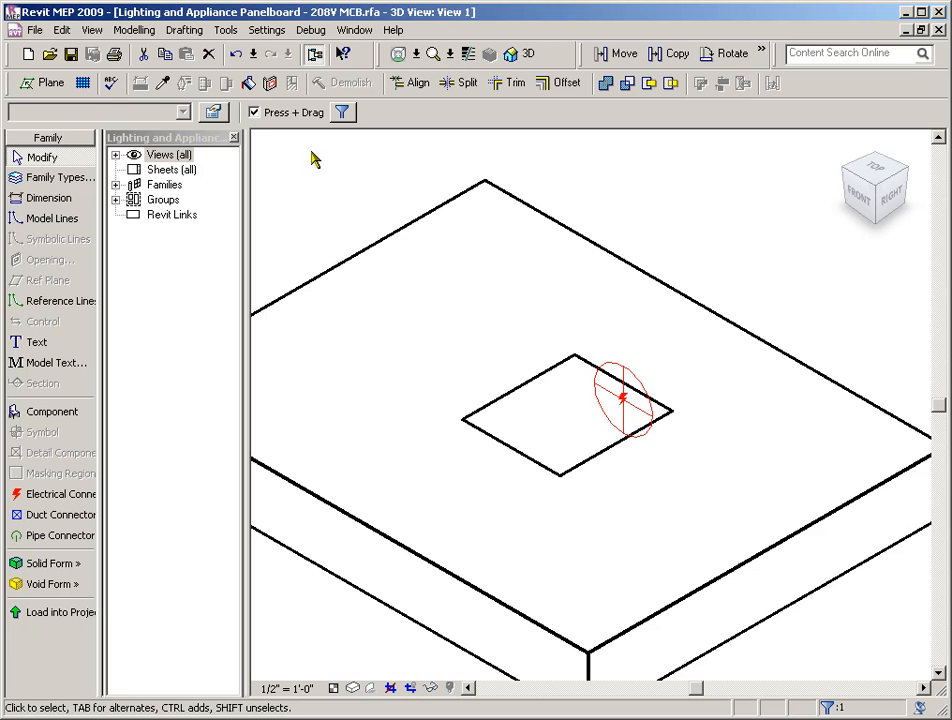
click(28, 182)
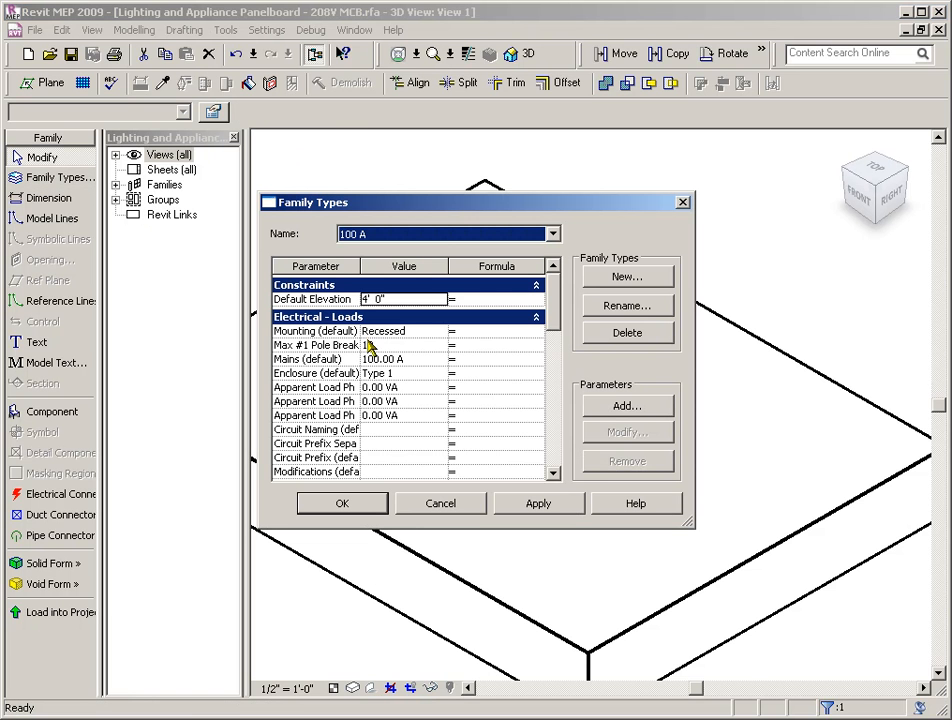
click(553, 234)
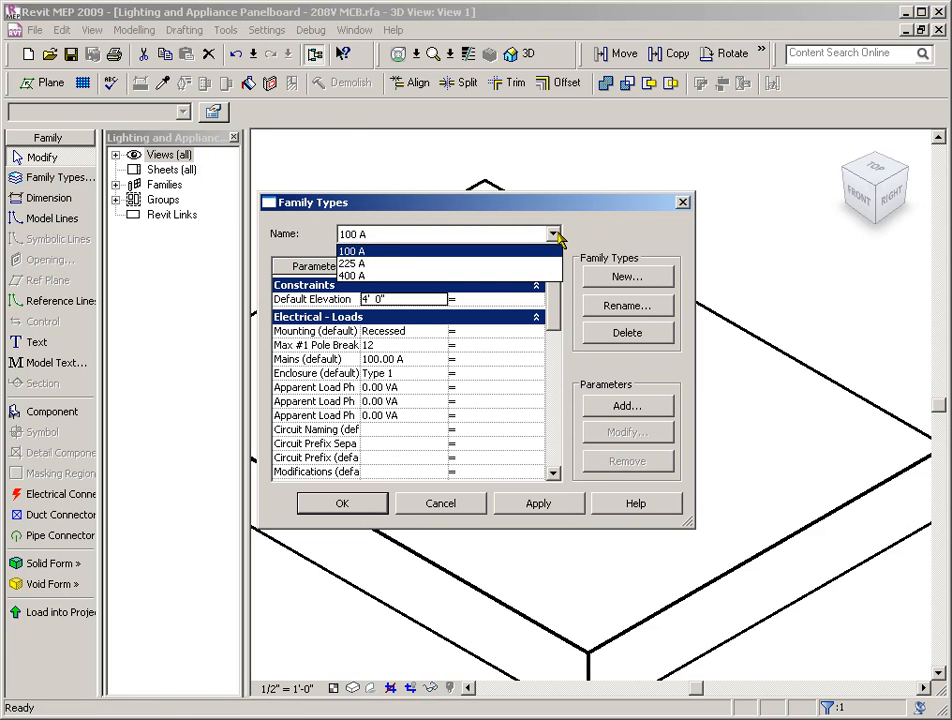
click(595, 219)
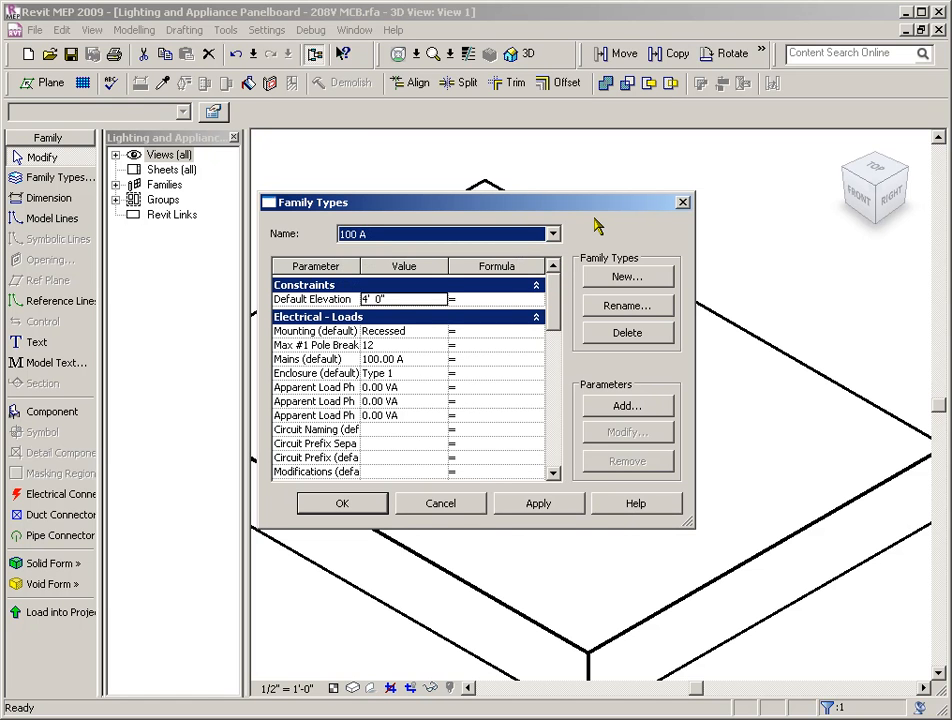
click(442, 504)
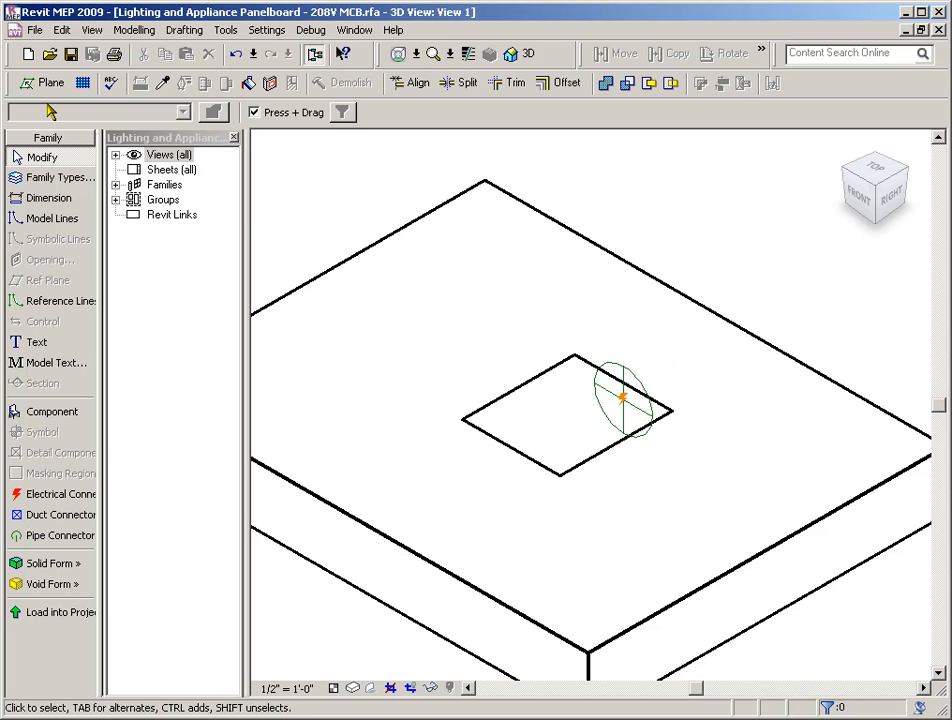
click(35, 30)
click(70, 104)
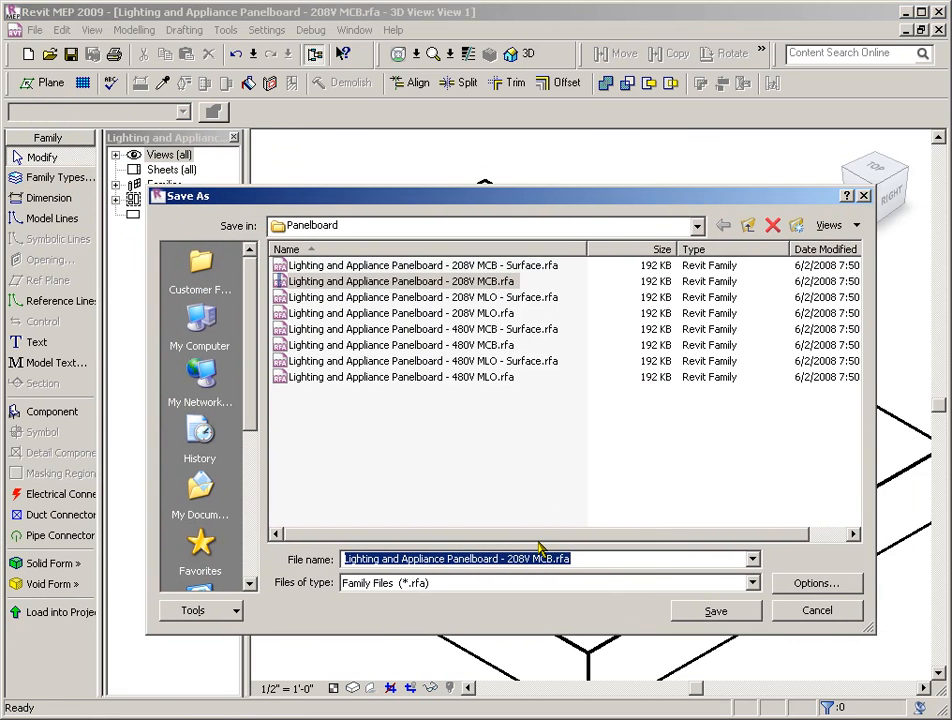
click(517, 560)
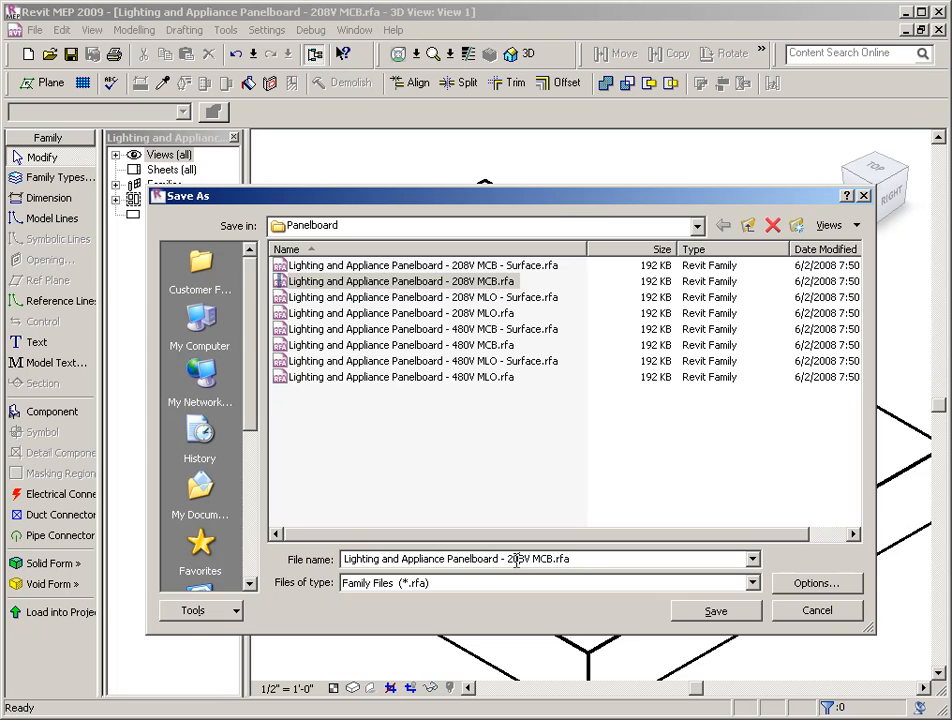
key(BackSpace)
key(BackSpace)
key(BackSpace)
text(120)
key(Right)
text(-1)
click(815, 613)
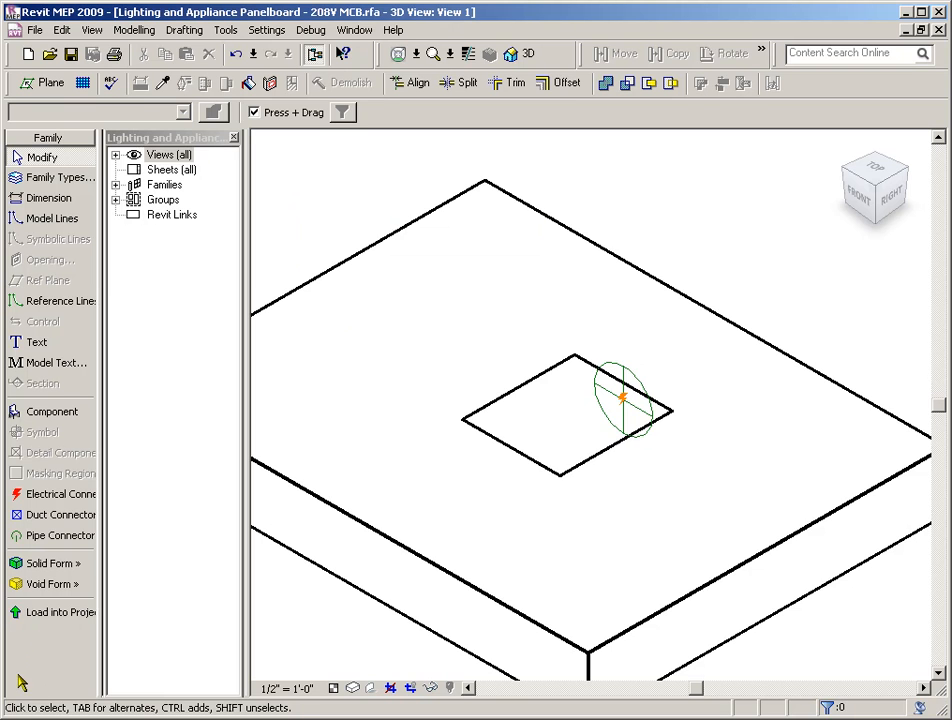
Load the modified panelboard family into Project1, overwriting the existing version and its parameter values, and select the placed panelboard
click(42, 614)
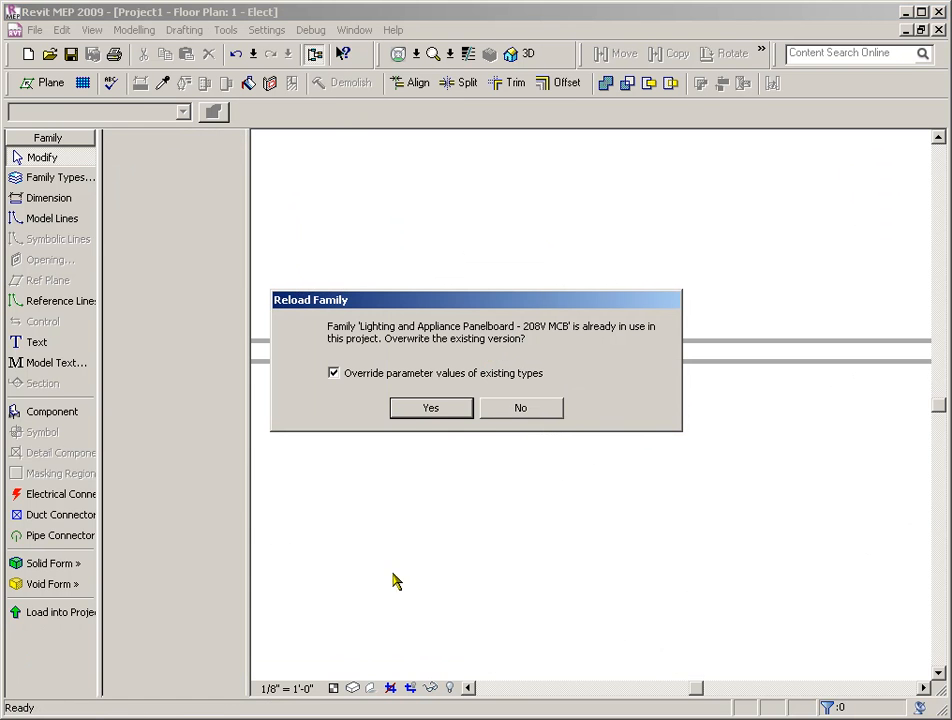
click(427, 409)
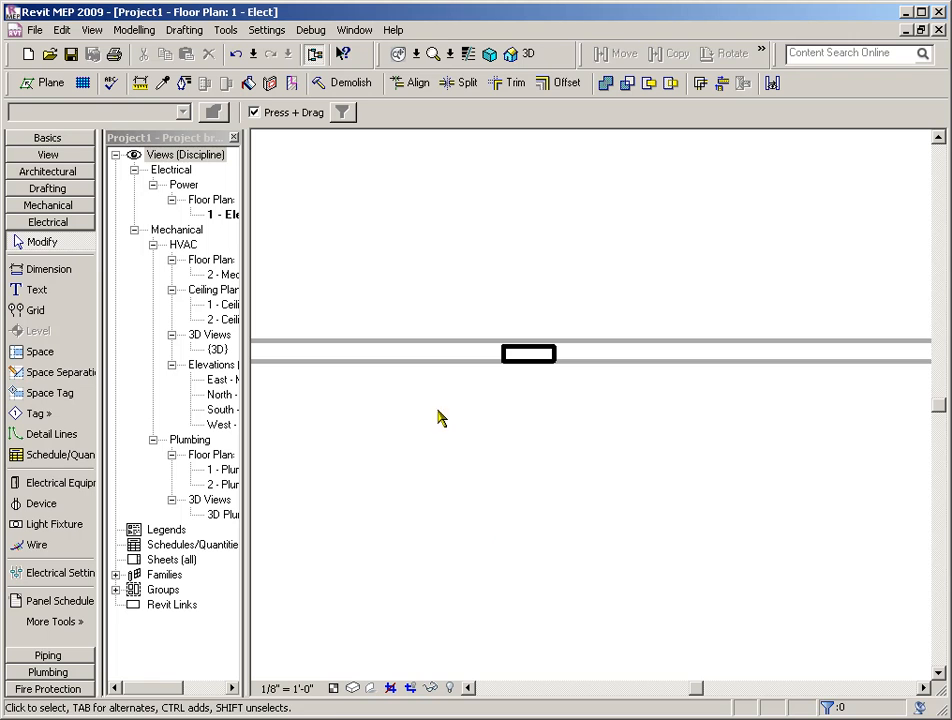
click(555, 354)
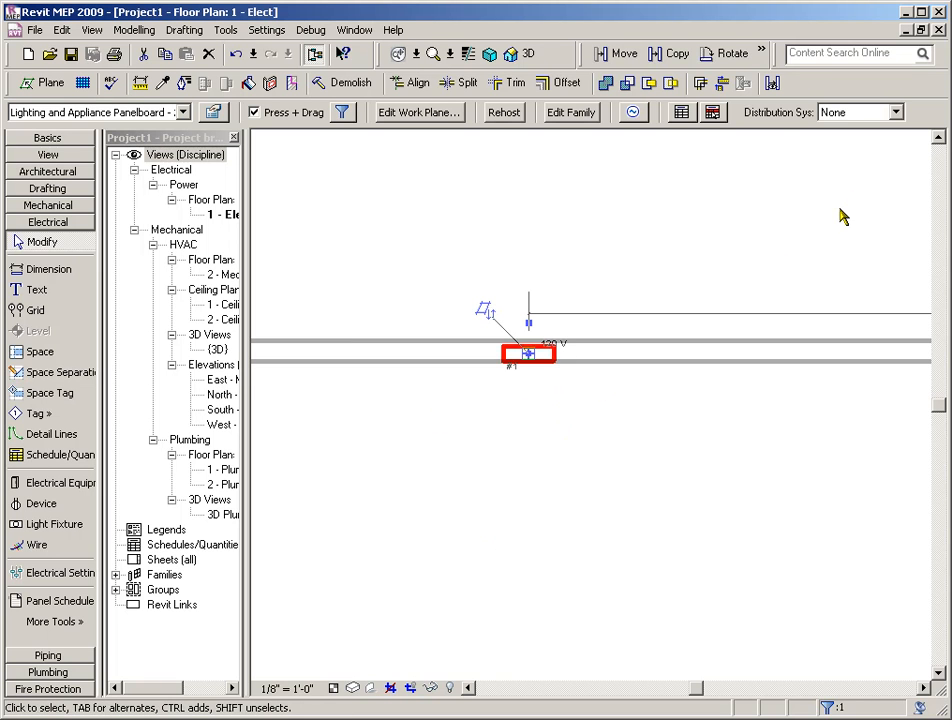
Review the phases, configurations and voltages of the distribution systems defined in the project's electrical settings
click(269, 32)
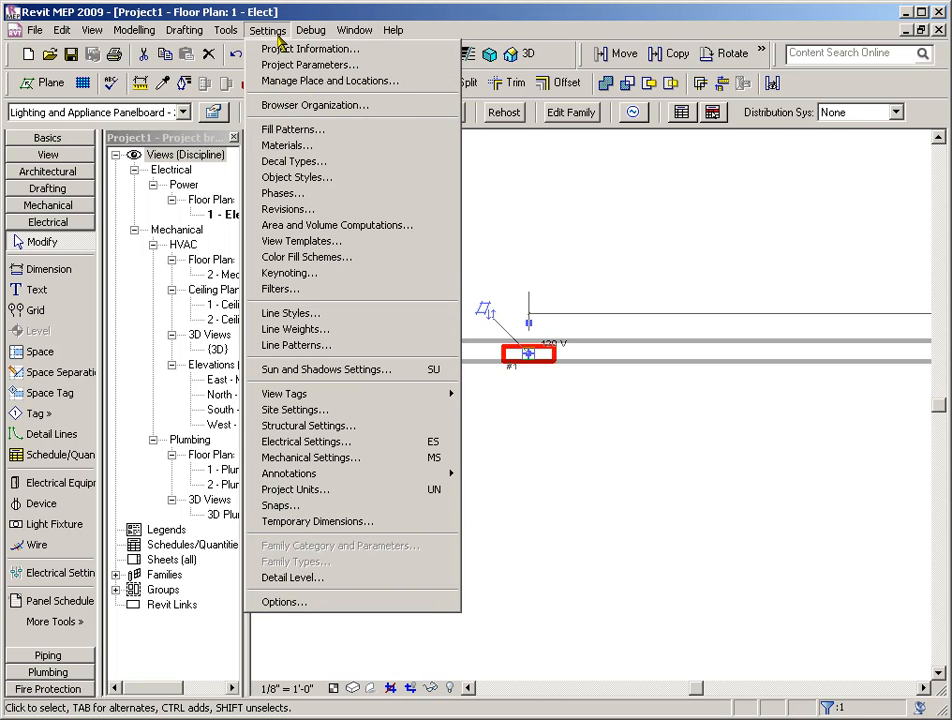
click(306, 442)
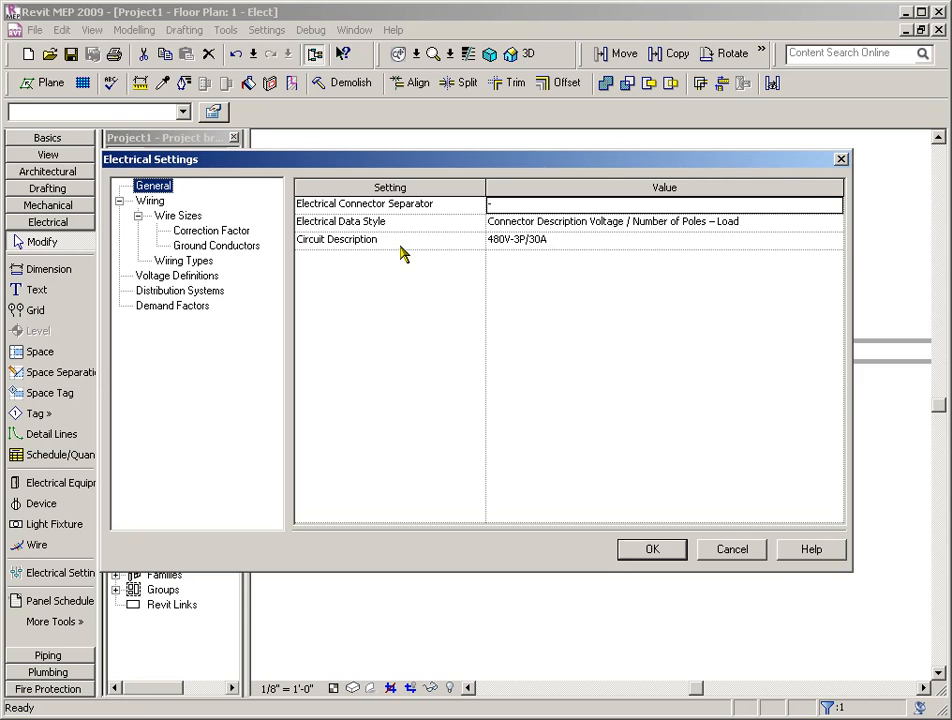
click(160, 292)
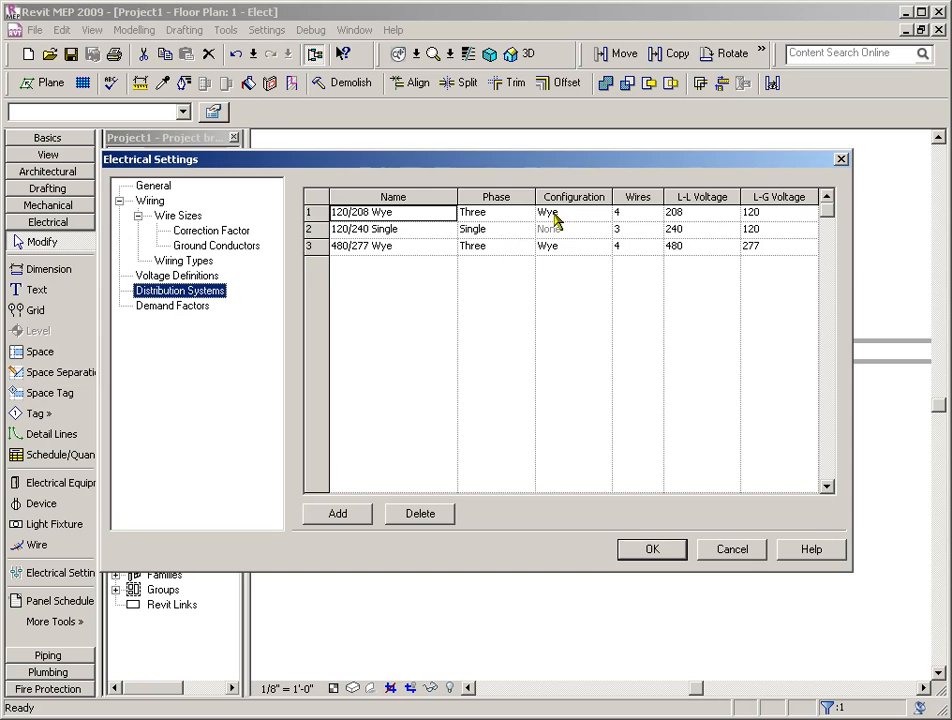
click(730, 553)
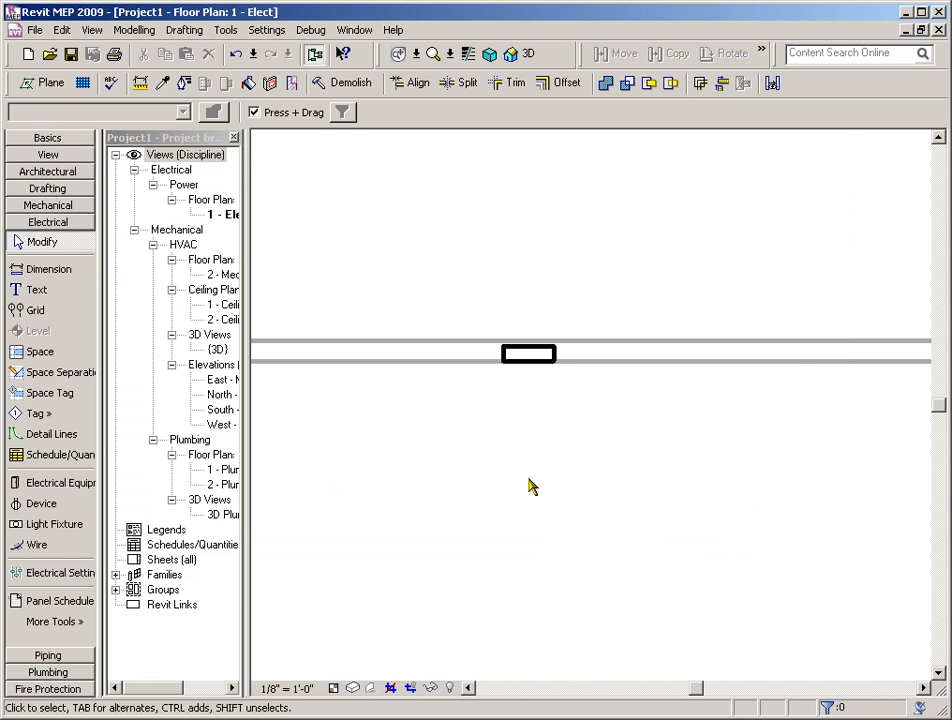
Assign the 120/240 Single distribution system to the panelboard placed in the wall
click(552, 354)
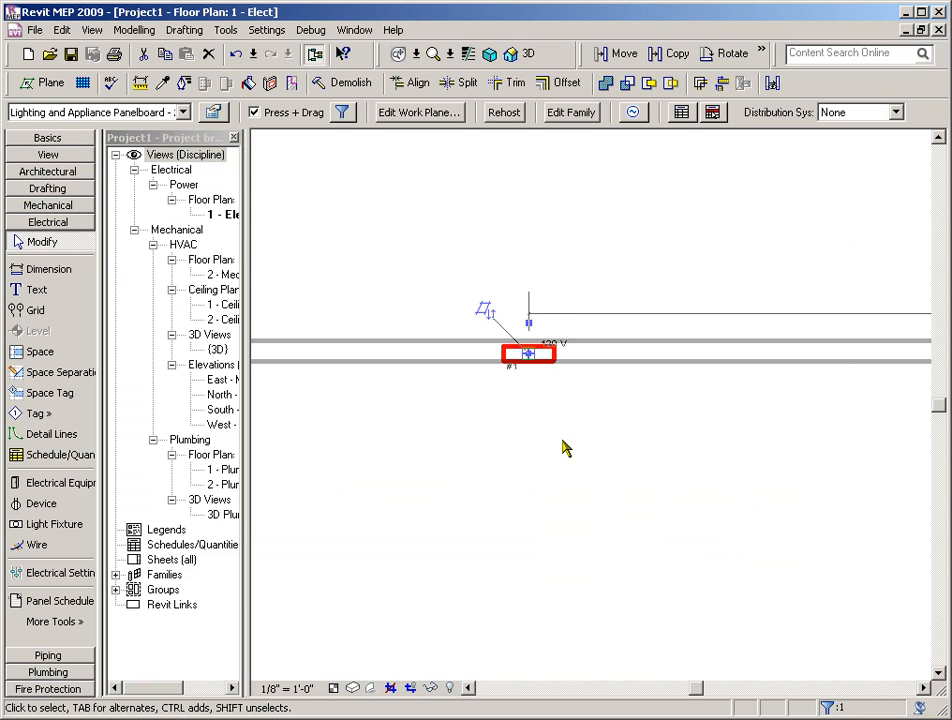
click(897, 113)
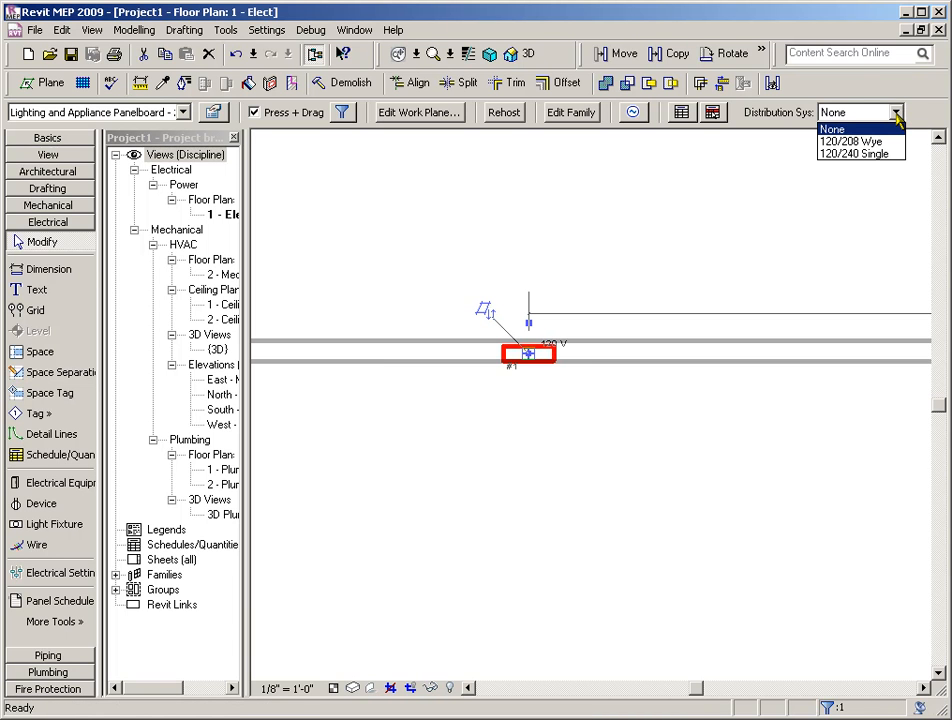
click(836, 158)
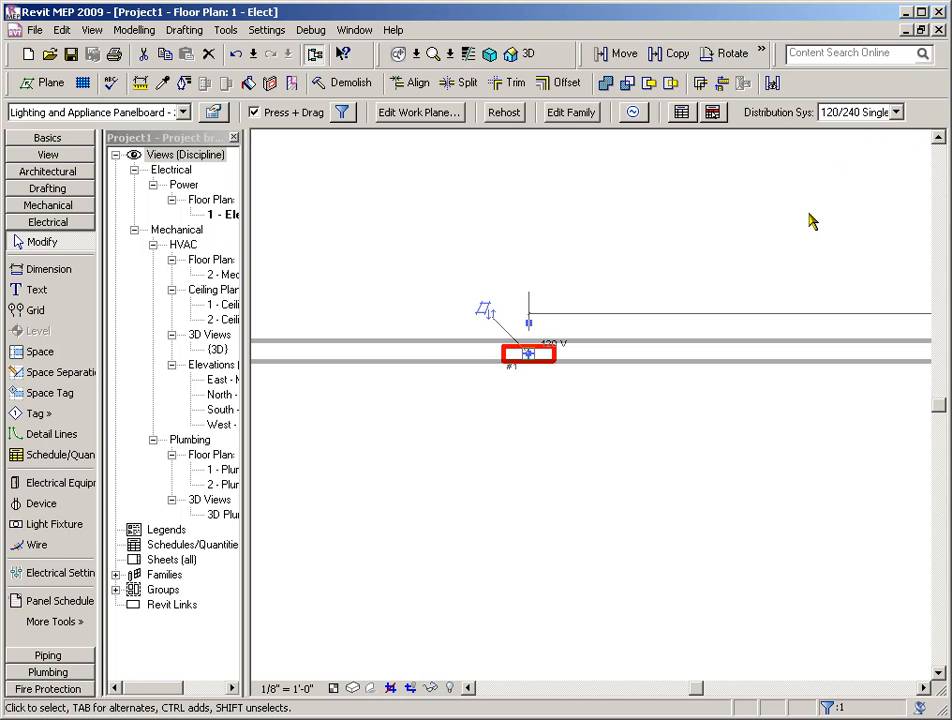
click(806, 228)
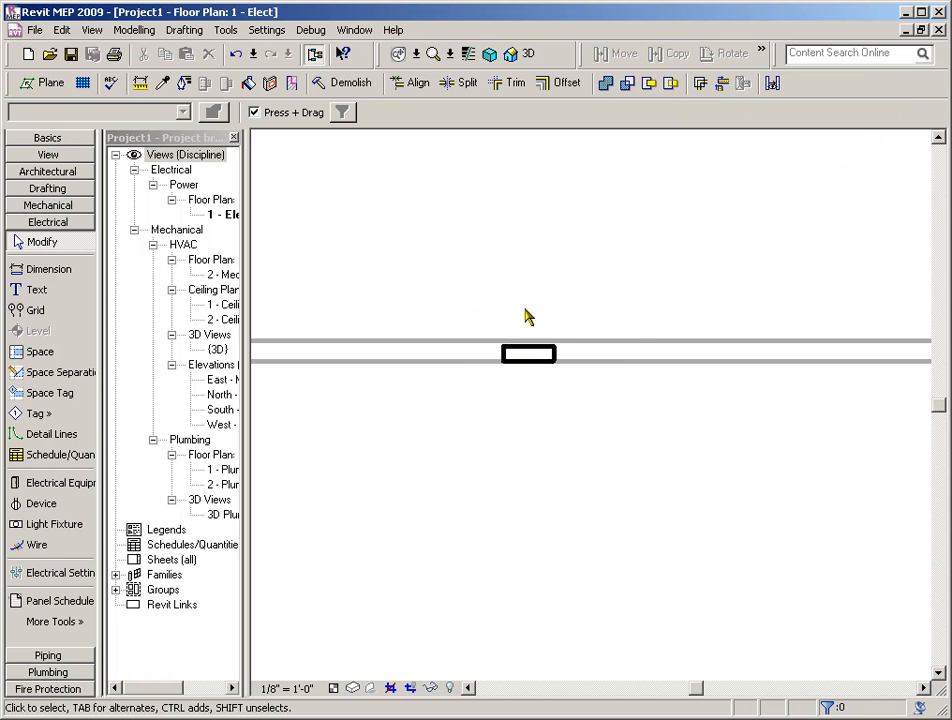